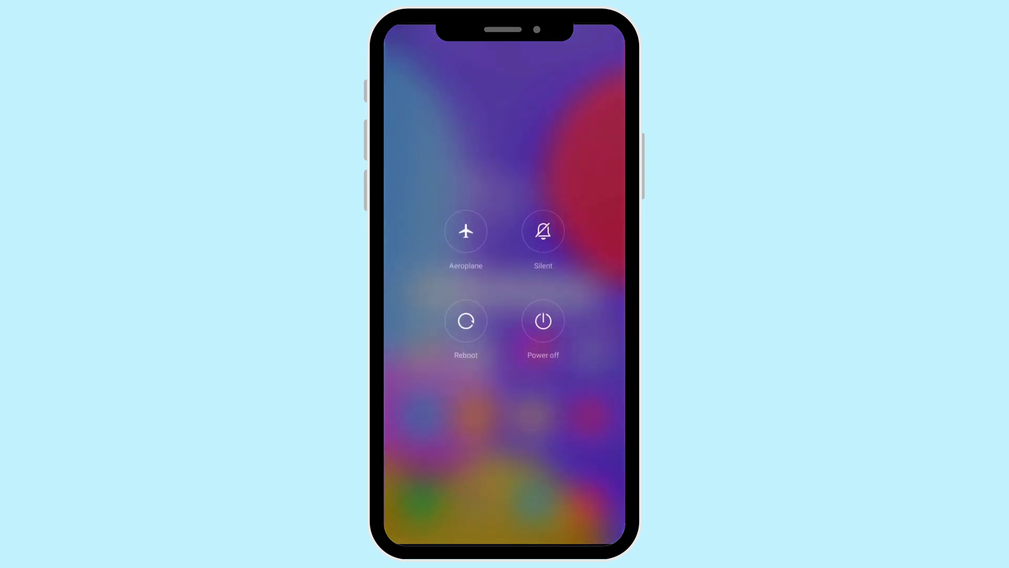
# - Choose Power off from the power menu, leaving the home screen showing
pyautogui.click(543, 320)
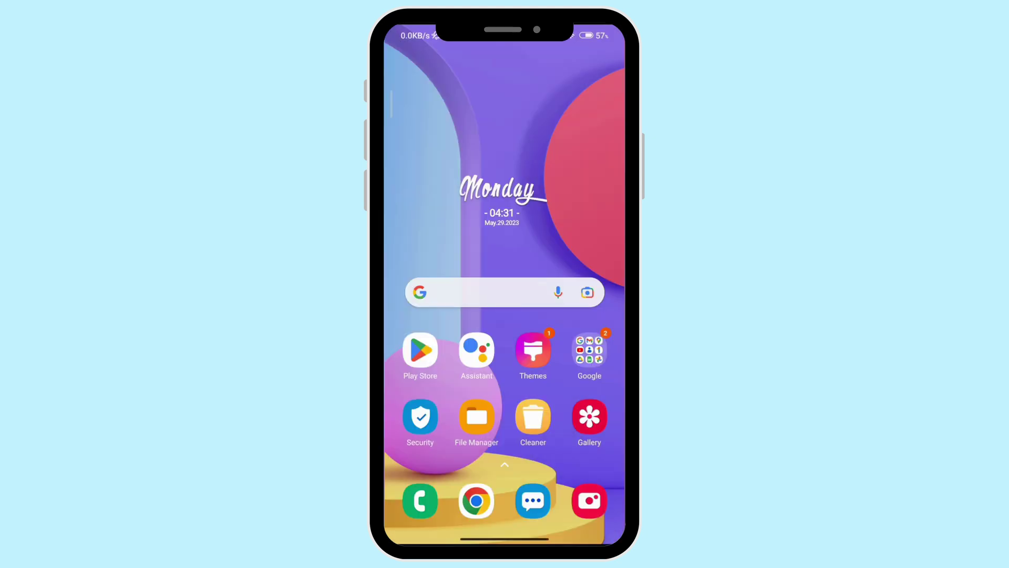
# - Swipe to the home page with Settings and open its Apps page
pyautogui.moveTo(568, 316); pyautogui.dragTo(426, 315)
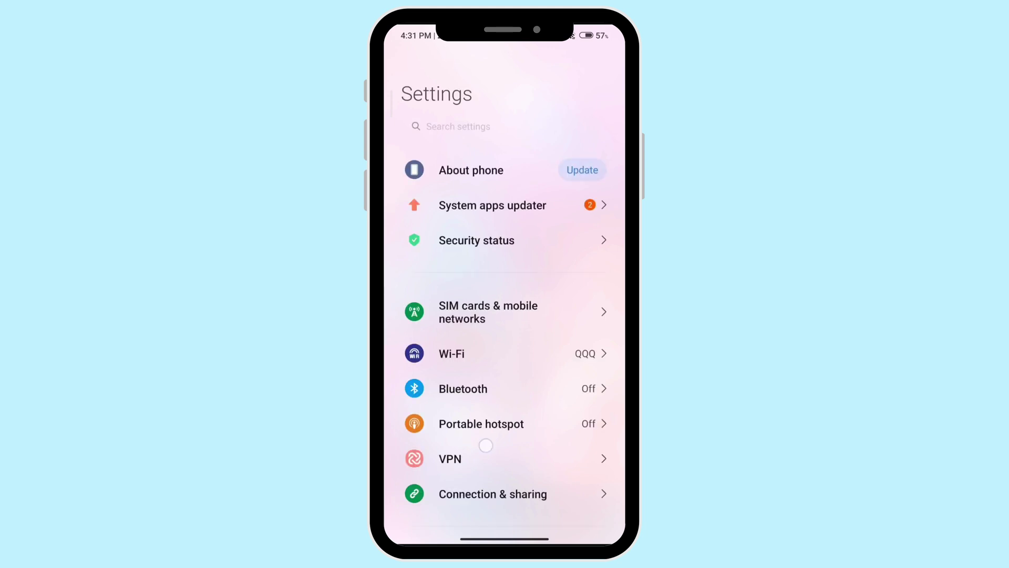
pyautogui.scroll(-5, 485, 446)
pyautogui.scroll(-3, 506, 297)
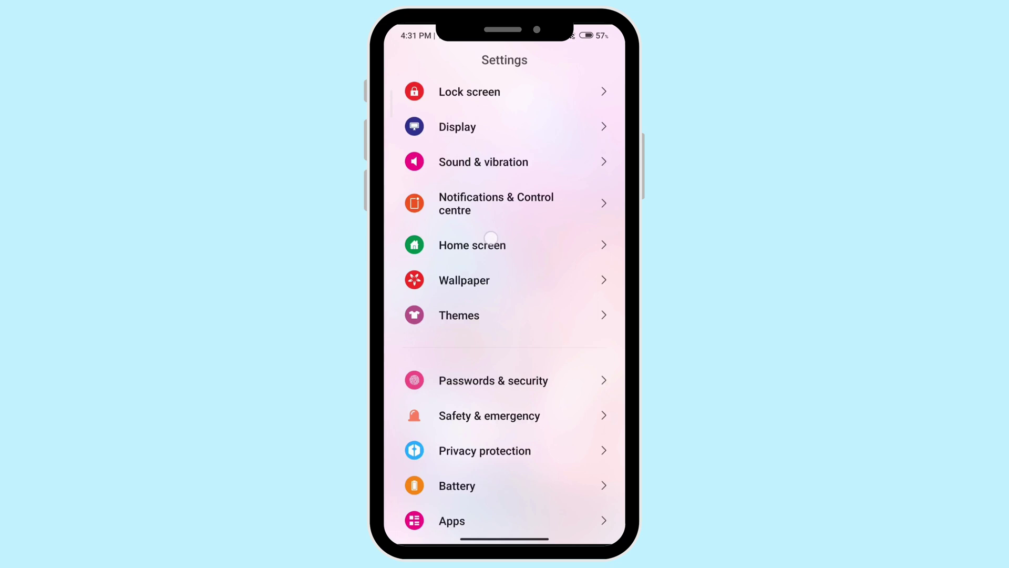
pyautogui.click(461, 441)
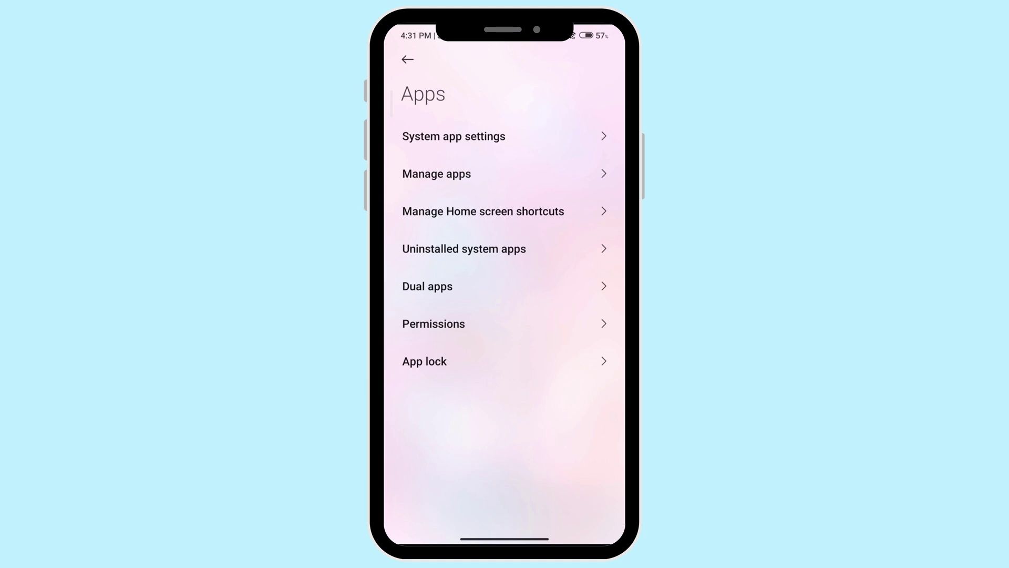
# - Open Manage apps (350 apps), check and close its overflow menu, then start an app search
pyautogui.click(436, 174)
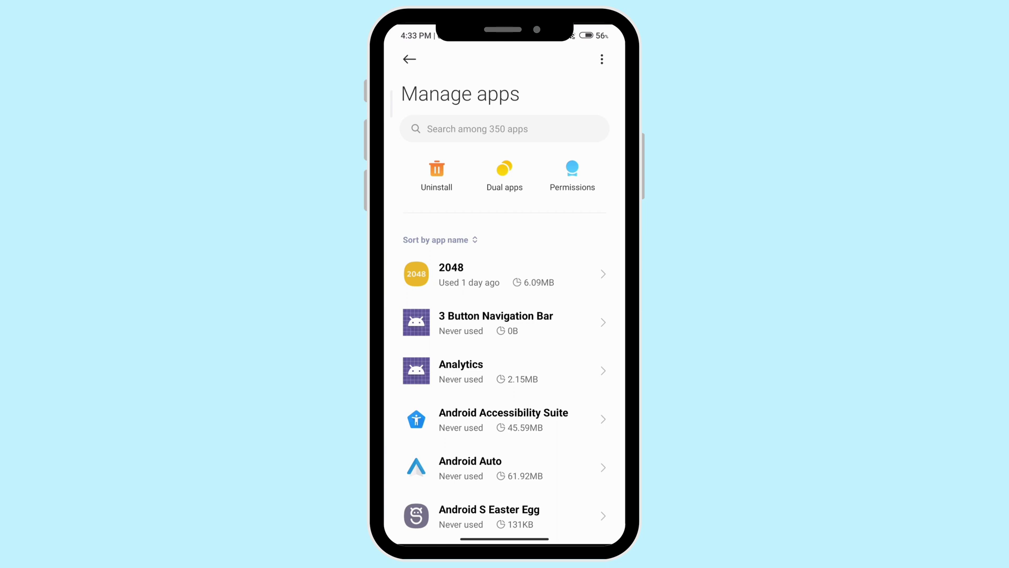
pyautogui.click(602, 60)
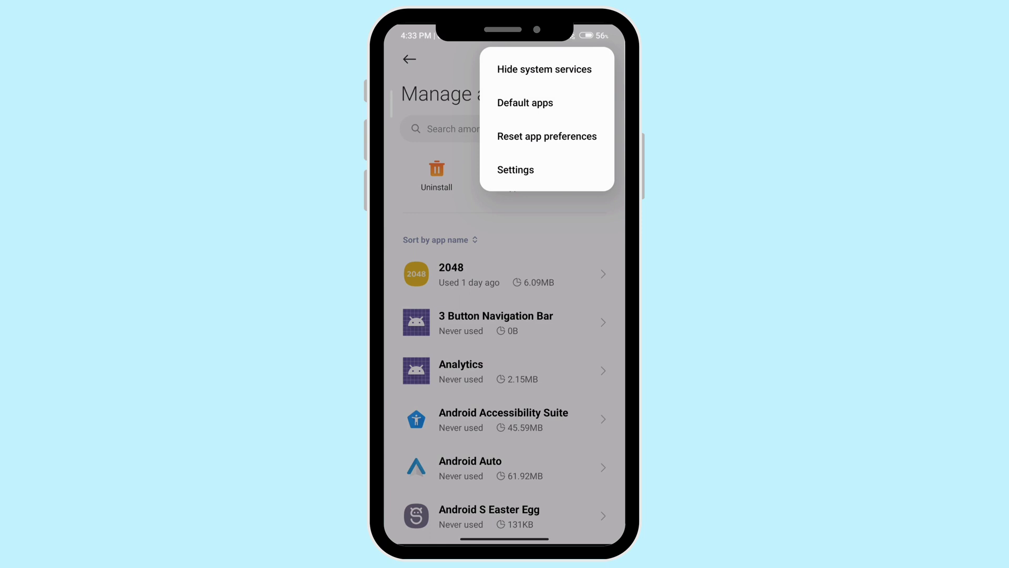
pyautogui.press('Escape')
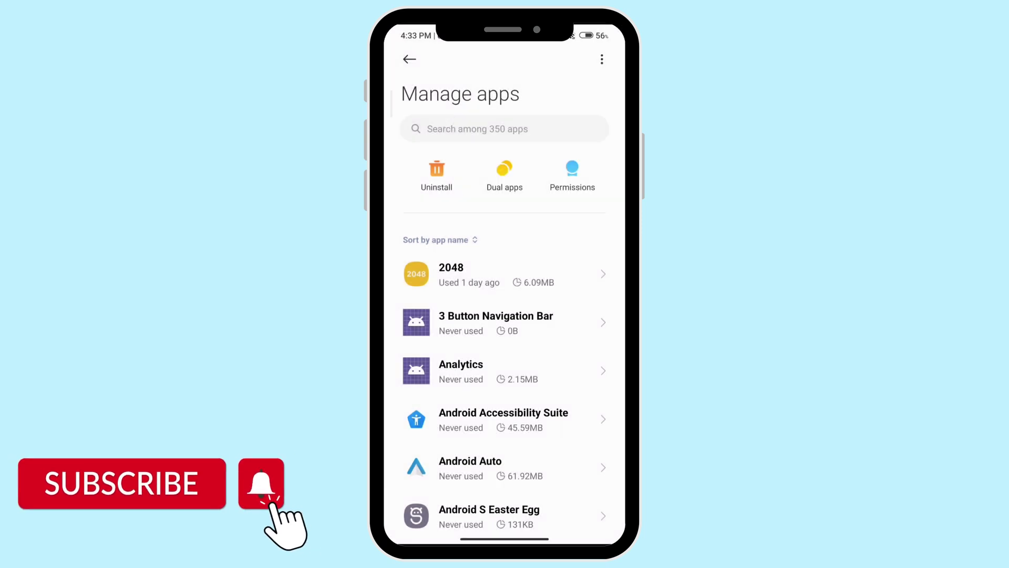
pyautogui.click(450, 129)
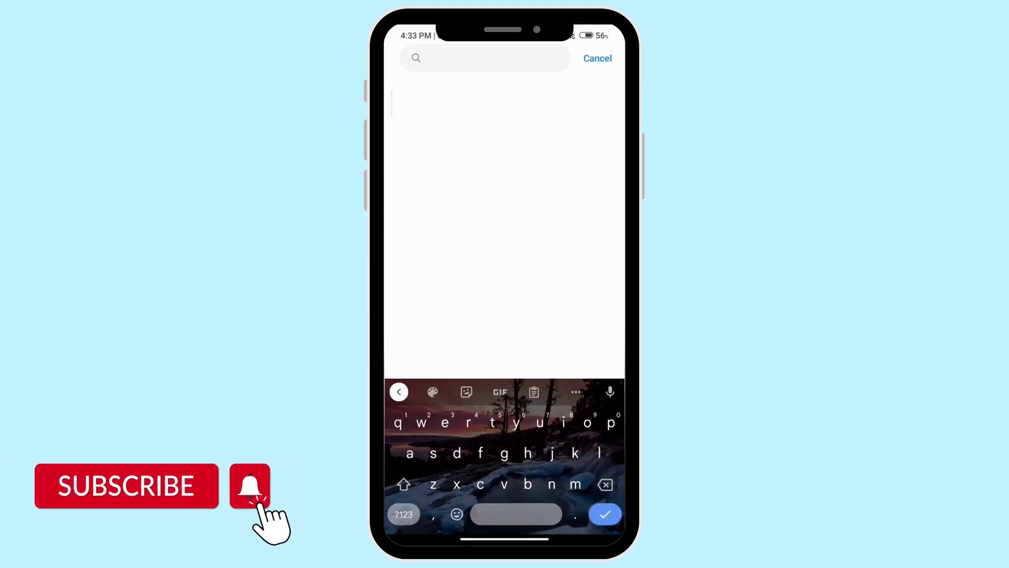
pyautogui.write('pac')
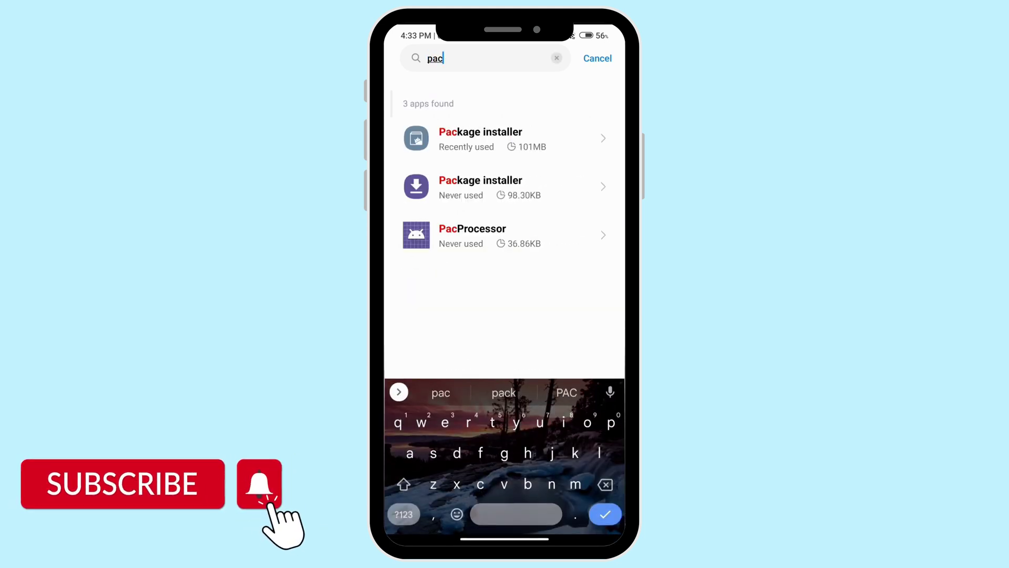
# - Open App info for Package installer from the 'pac' search results
pyautogui.click(500, 138)
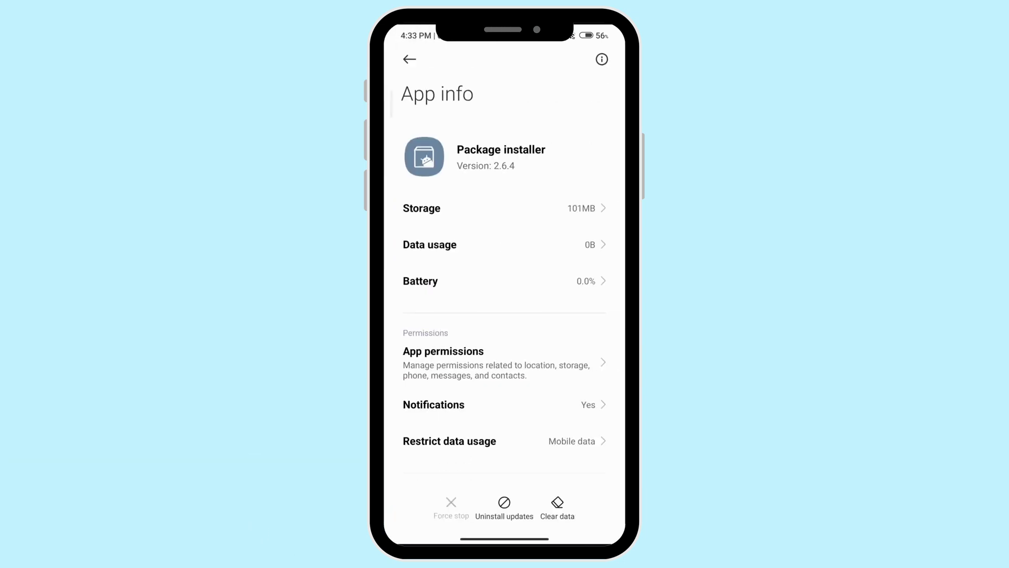
pyautogui.scroll(-3, 572, 475)
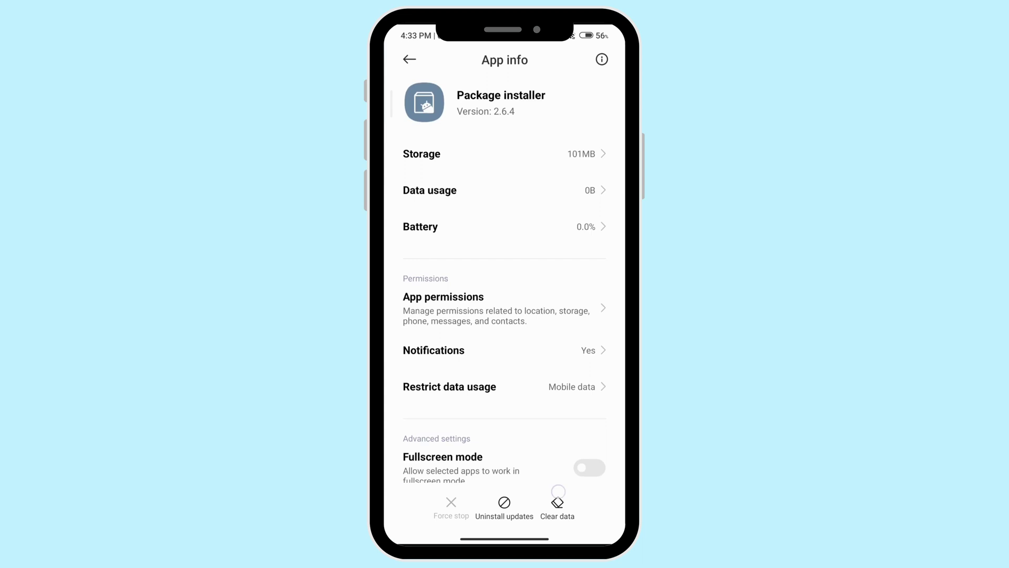
pyautogui.scroll(-2, 582, 434)
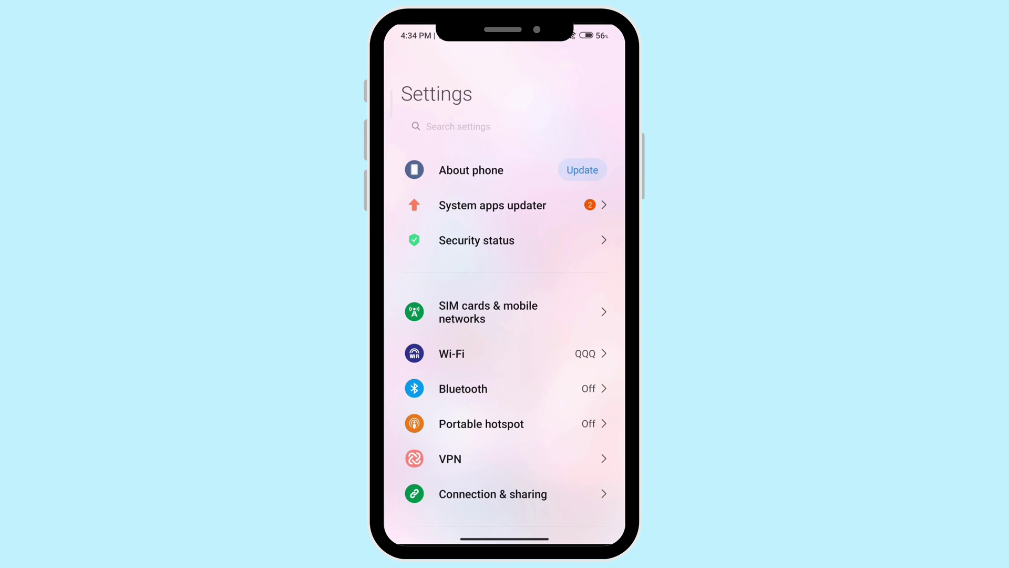
pyautogui.scroll(-1, 613, 169)
# - Open About phone (MIUI Global 13.0.1, Android 12) and scroll toward Factory reset
pyautogui.click(471, 169)
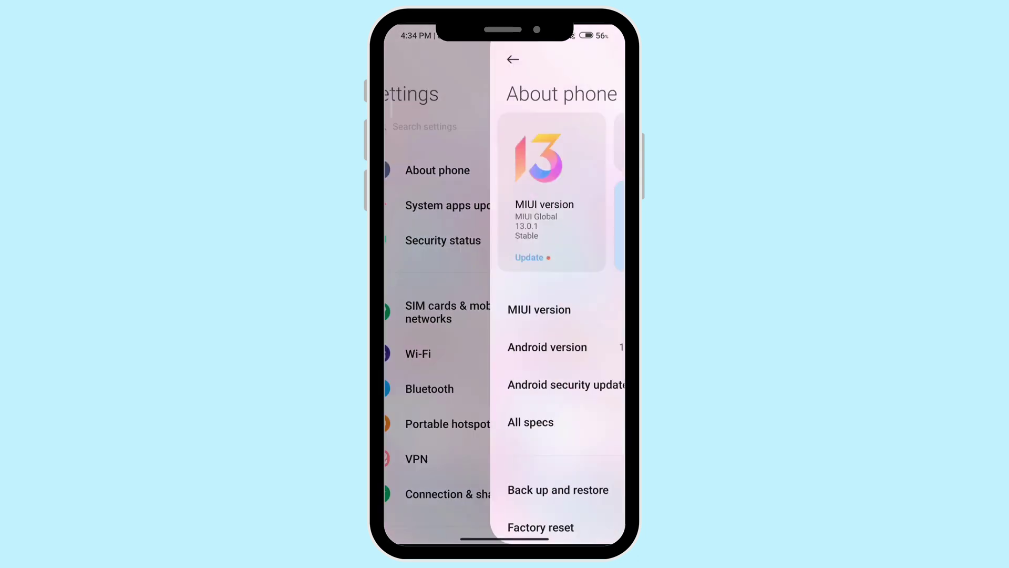
pyautogui.moveTo(509, 423); pyautogui.dragTo(510, 217)
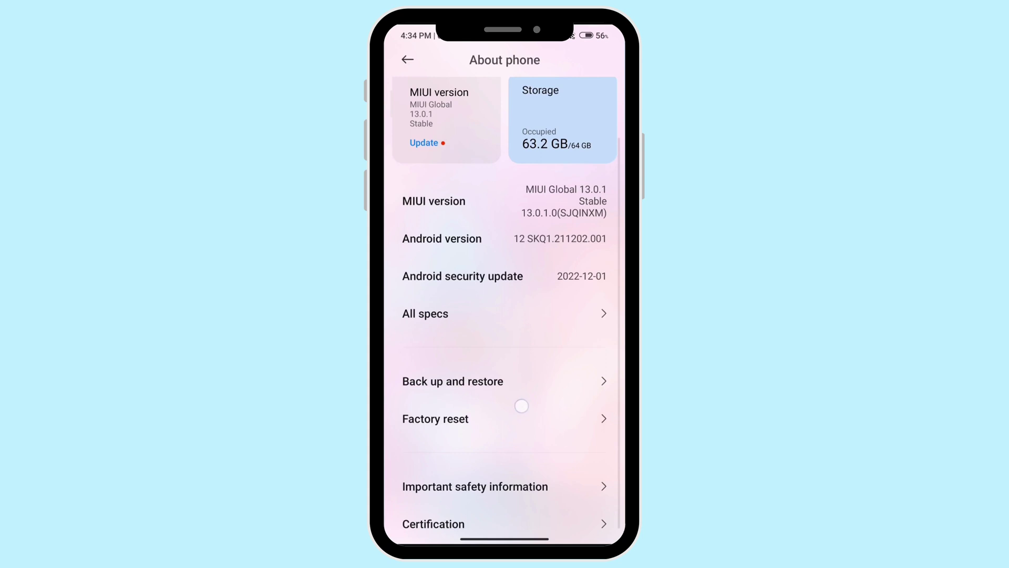
pyautogui.moveTo(548, 399); pyautogui.dragTo(476, 433)
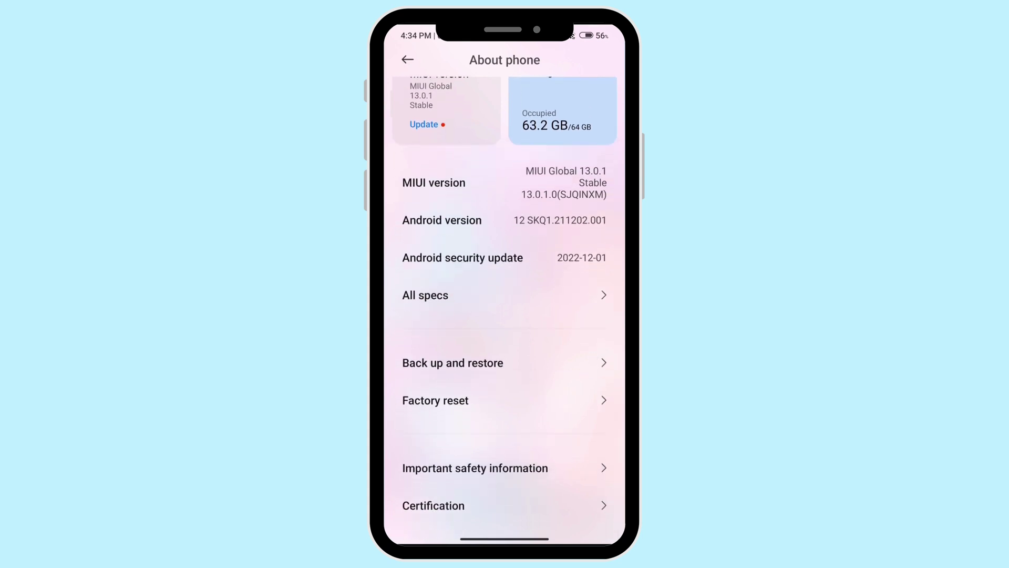